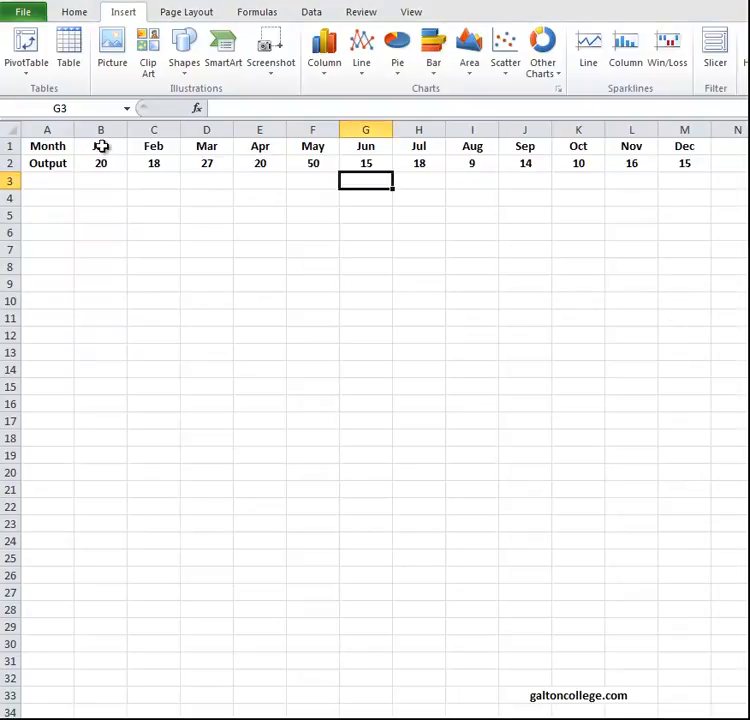
Insert a 2-D line chart from B1:M2, place it directly below the data table, and apply the grey chart style.
{"action": "left_click", "coordinate": [102, 146]}
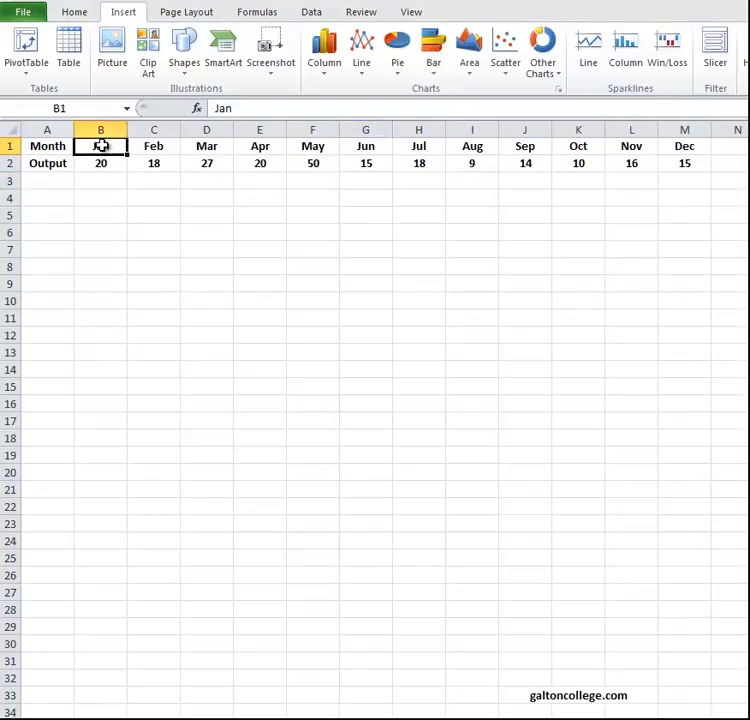
{"action": "left_click_drag", "start_coordinate": [102, 146], "coordinate": [686, 170]}
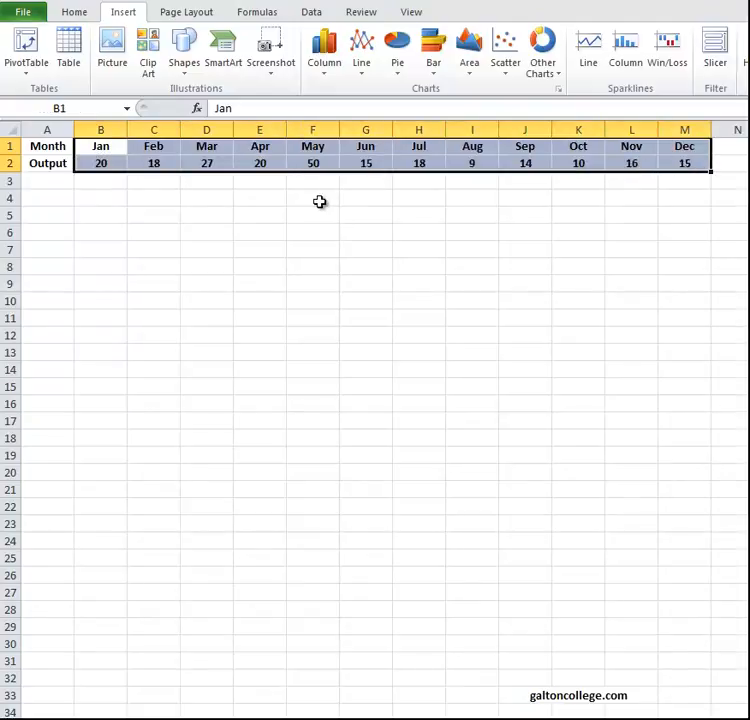
{"action": "left_click", "coordinate": [362, 63]}
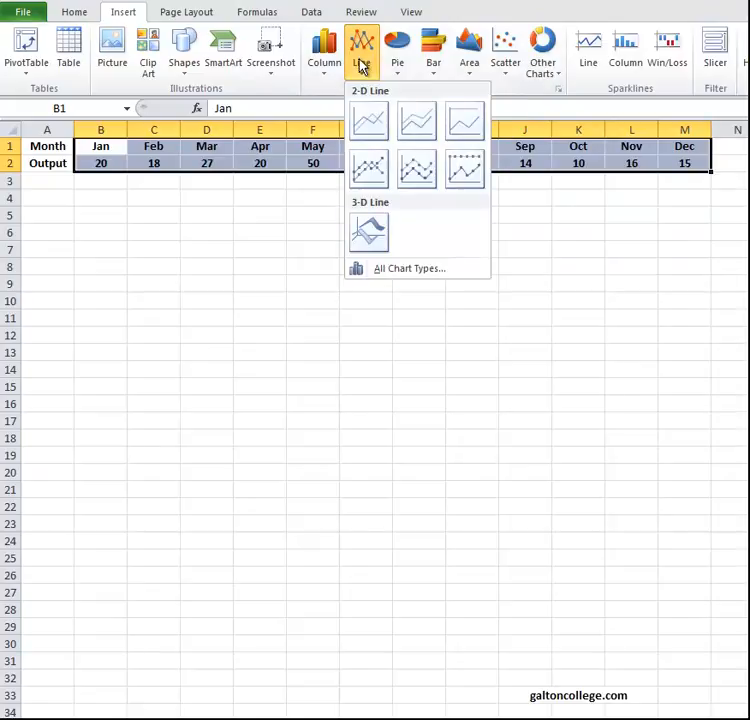
{"action": "left_click", "coordinate": [370, 120]}
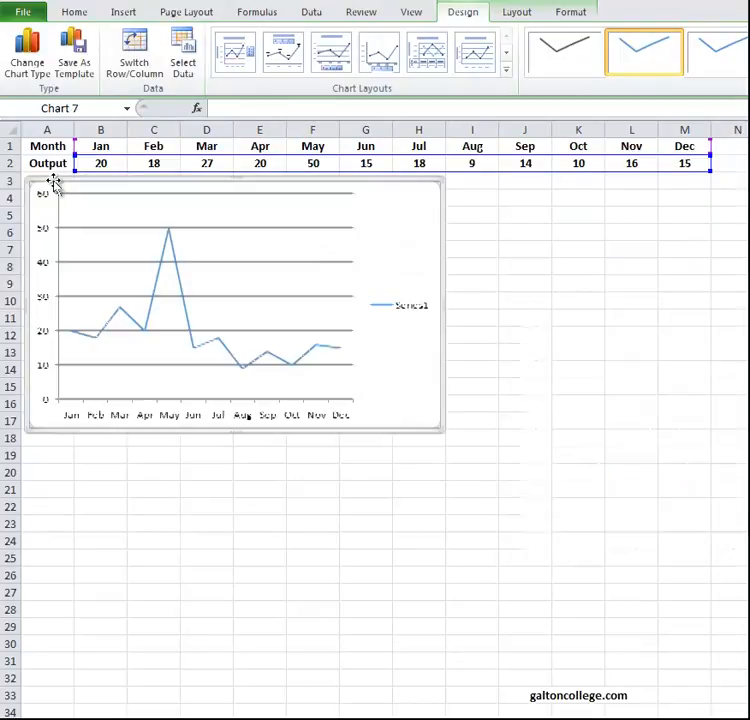
{"action": "left_click_drag", "start_coordinate": [53, 183], "coordinate": [55, 185]}
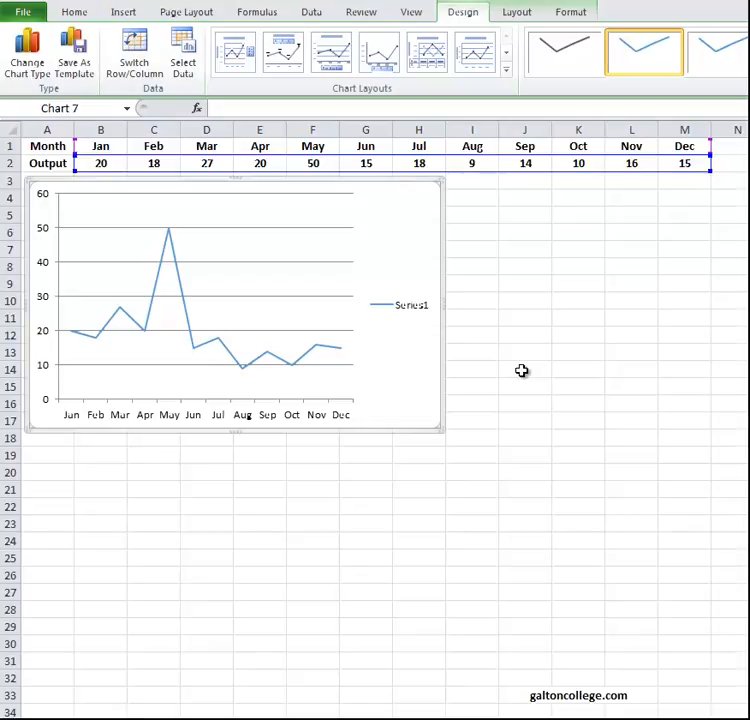
{"action": "left_click", "coordinate": [575, 62]}
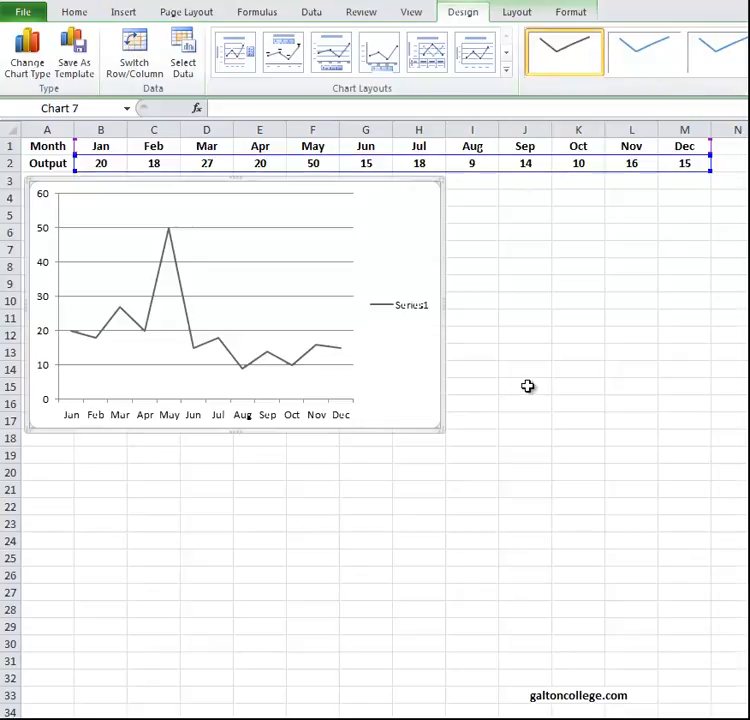
Set the June output in cell G2 to 6.
{"action": "left_click", "coordinate": [378, 167]}
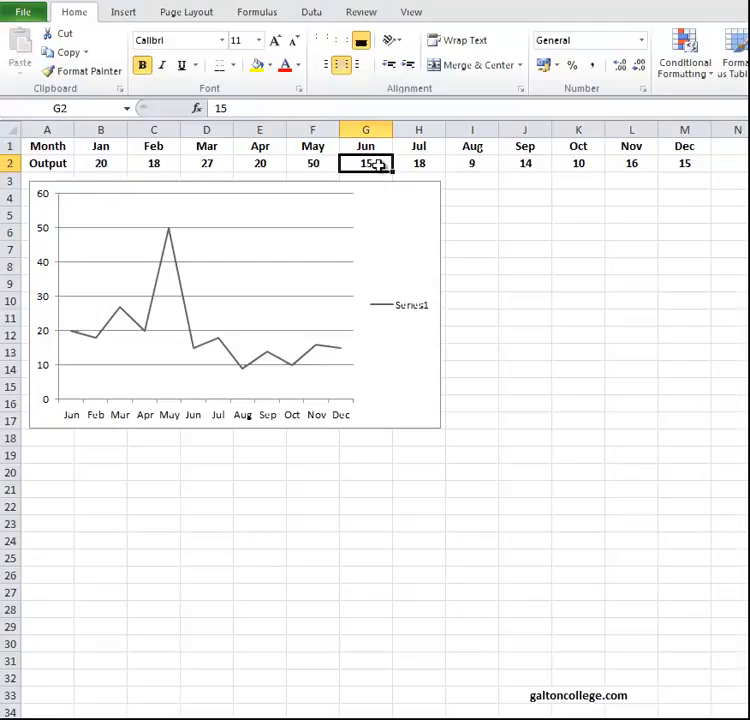
{"action": "type", "text": "6"}
{"action": "left_click", "coordinate": [569, 283]}
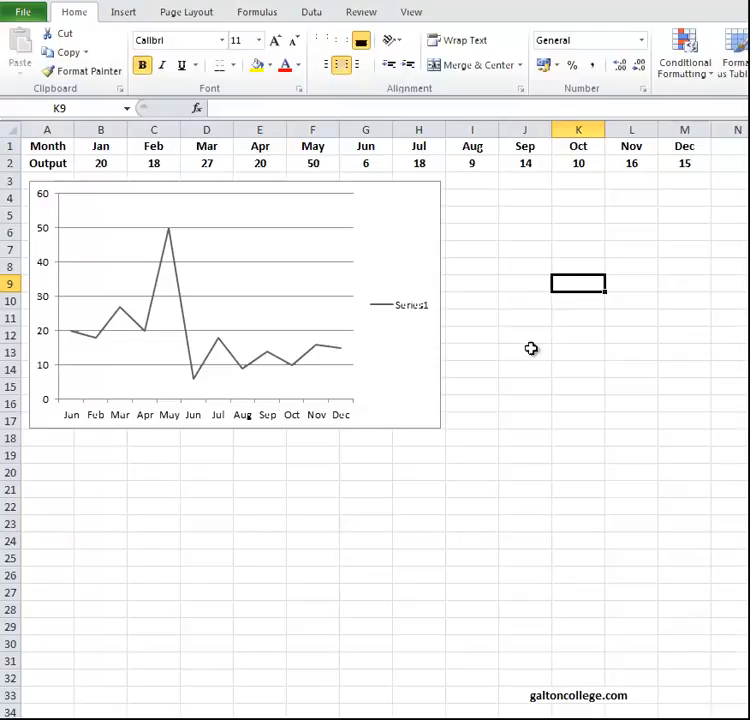
Try a scatter chart with smooth lines for B1:M2, placed below the line chart, and delete it.
{"action": "left_click", "coordinate": [95, 145]}
{"action": "left_click_drag", "start_coordinate": [95, 145], "coordinate": [684, 167]}
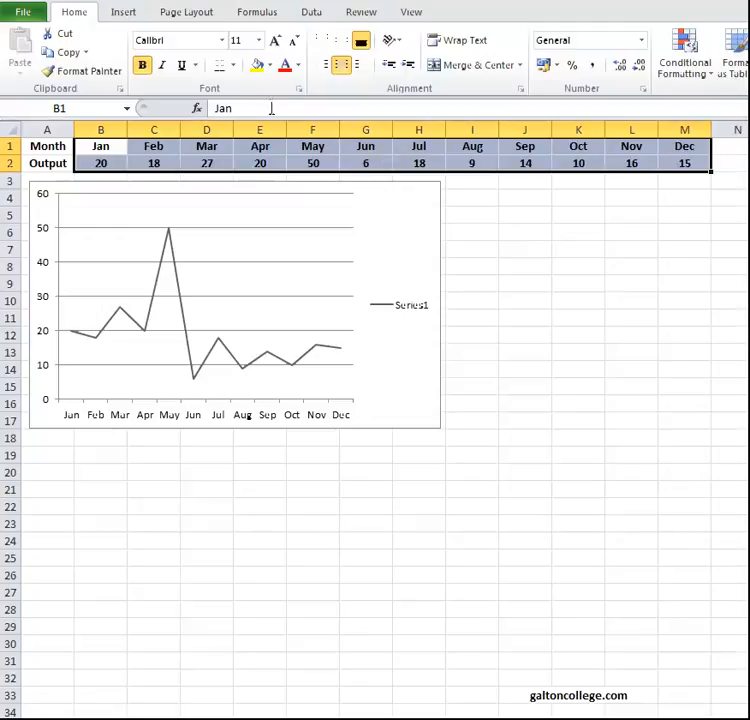
{"action": "left_click", "coordinate": [125, 13]}
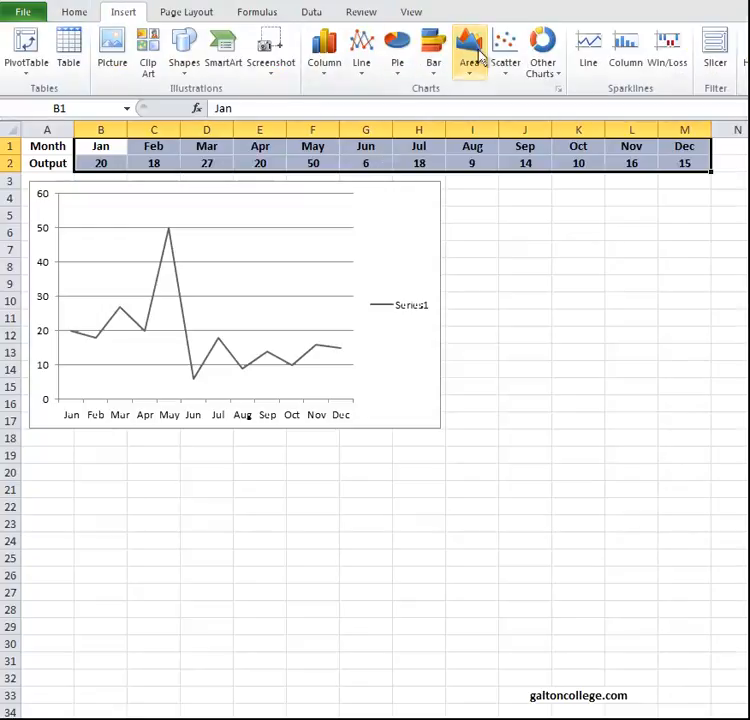
{"action": "left_click", "coordinate": [504, 55]}
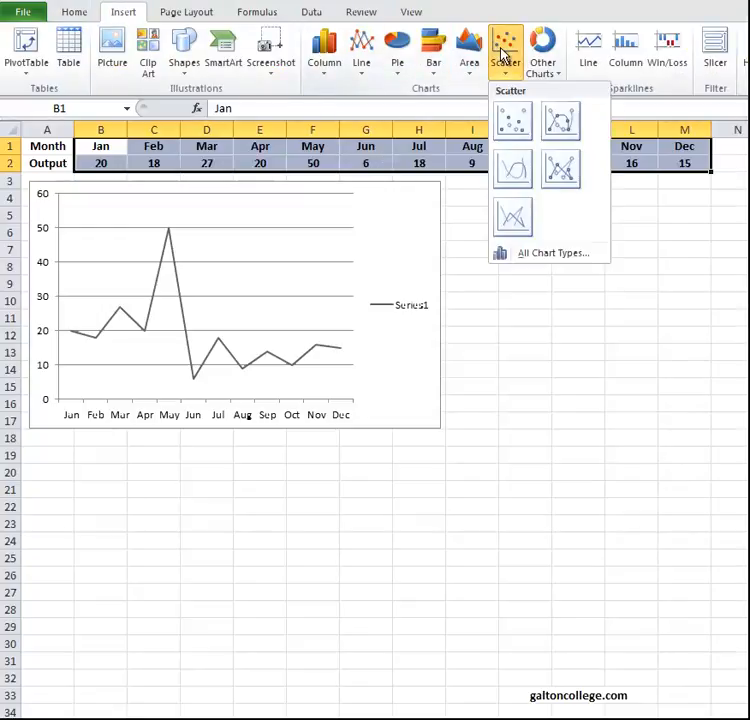
{"action": "left_click", "coordinate": [517, 172]}
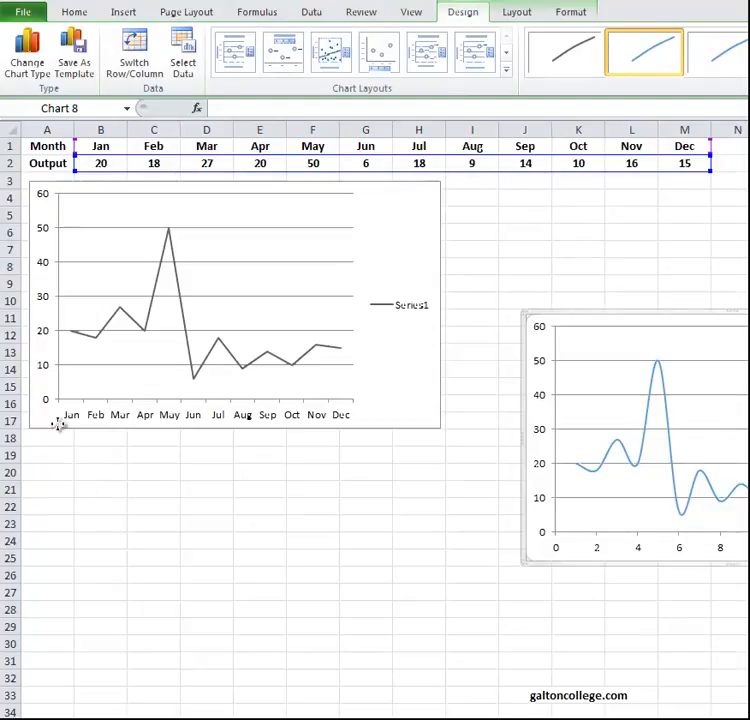
{"action": "left_click_drag", "start_coordinate": [58, 426], "coordinate": [59, 427]}
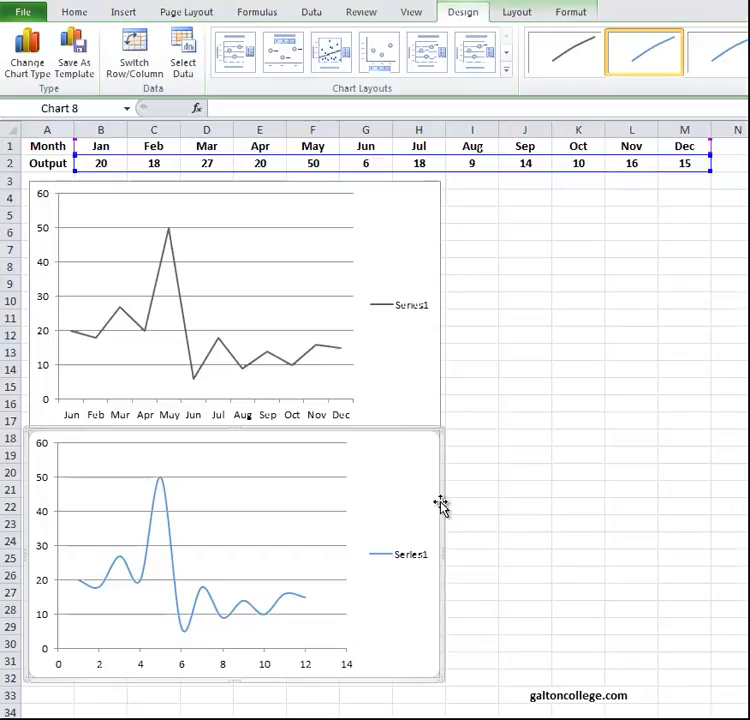
{"action": "key", "text": "Delete"}
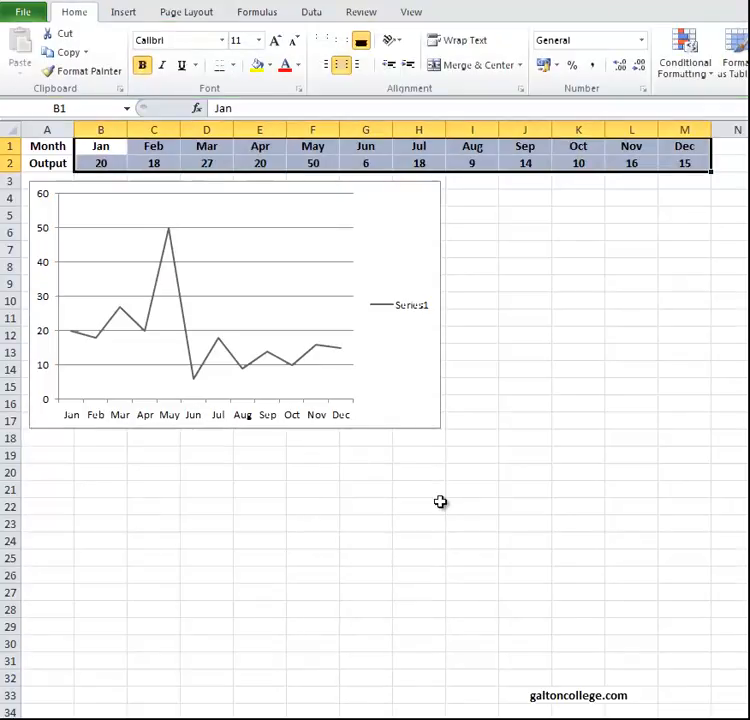
Insert a 2-D pie chart from B1:M2 and place it directly below the line chart.
{"action": "left_click", "coordinate": [127, 14]}
{"action": "left_click", "coordinate": [396, 68]}
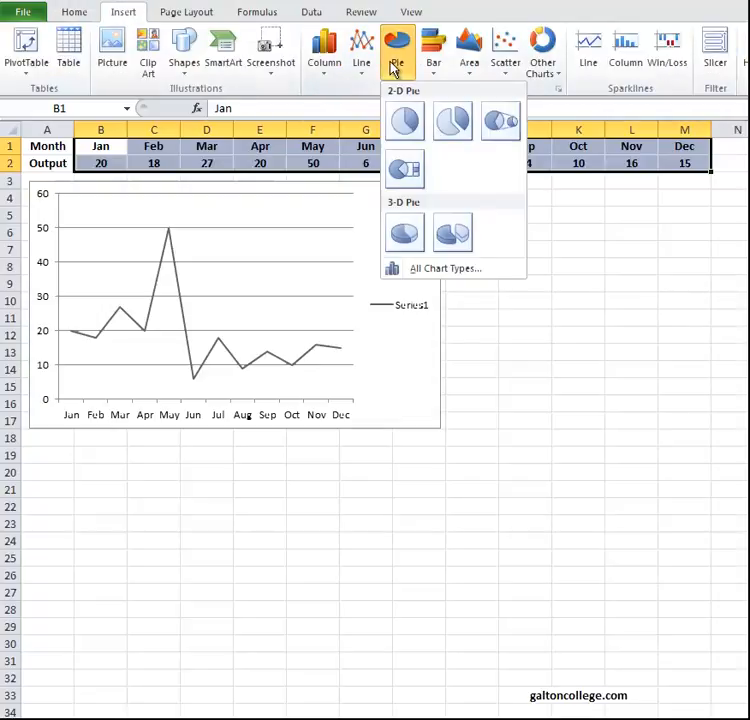
{"action": "left_click", "coordinate": [404, 121]}
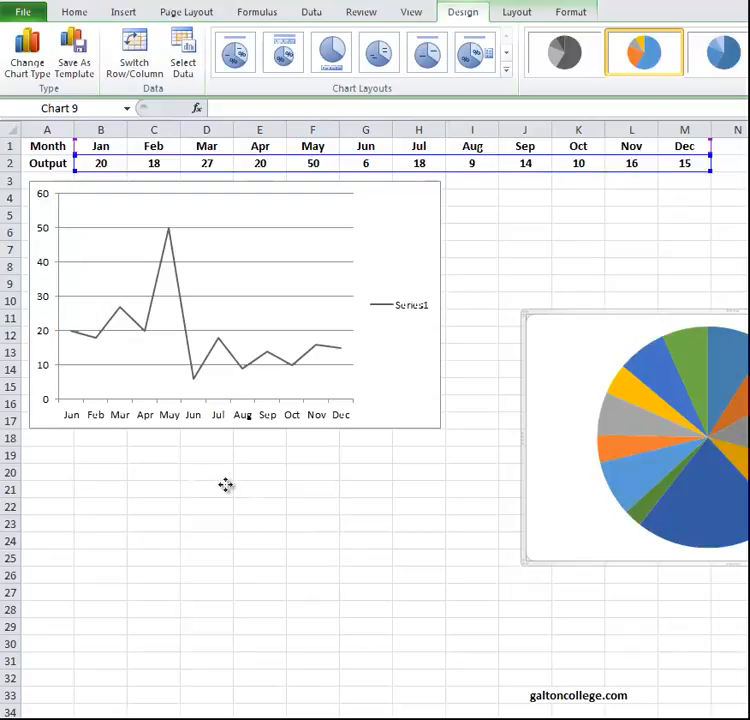
{"action": "left_click_drag", "start_coordinate": [90, 431], "coordinate": [90, 430]}
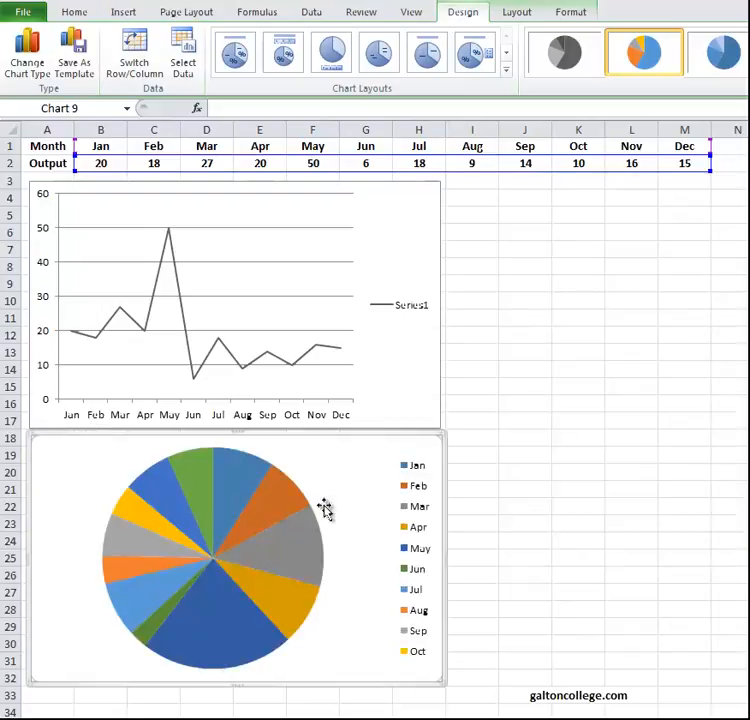
Set the June output in cell G2 to 16.
{"action": "left_click", "coordinate": [370, 164]}
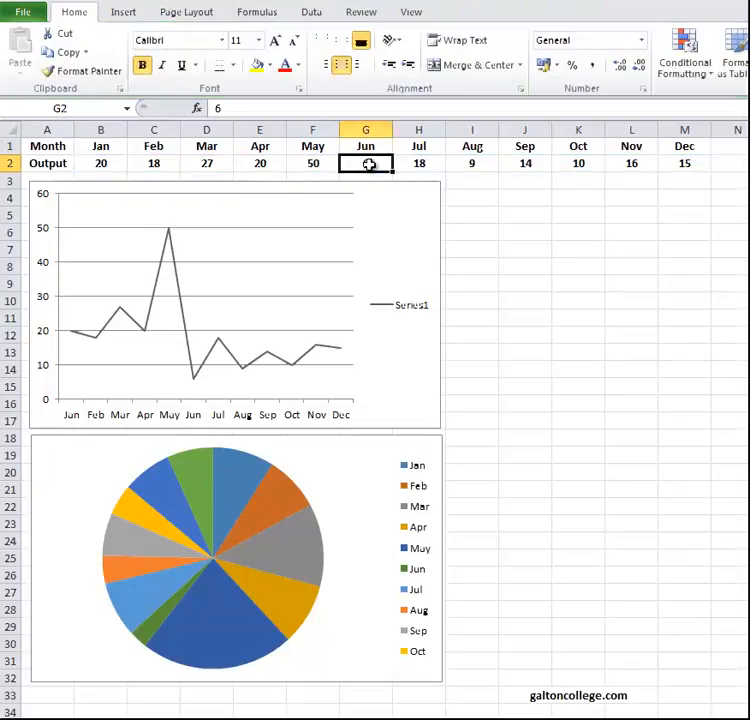
{"action": "left_click", "coordinate": [222, 108]}
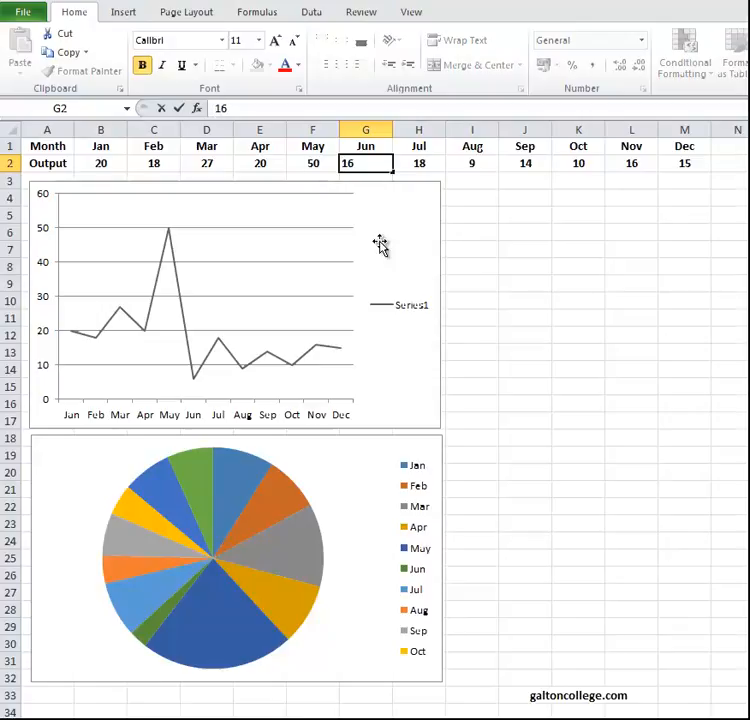
{"action": "left_click", "coordinate": [503, 285]}
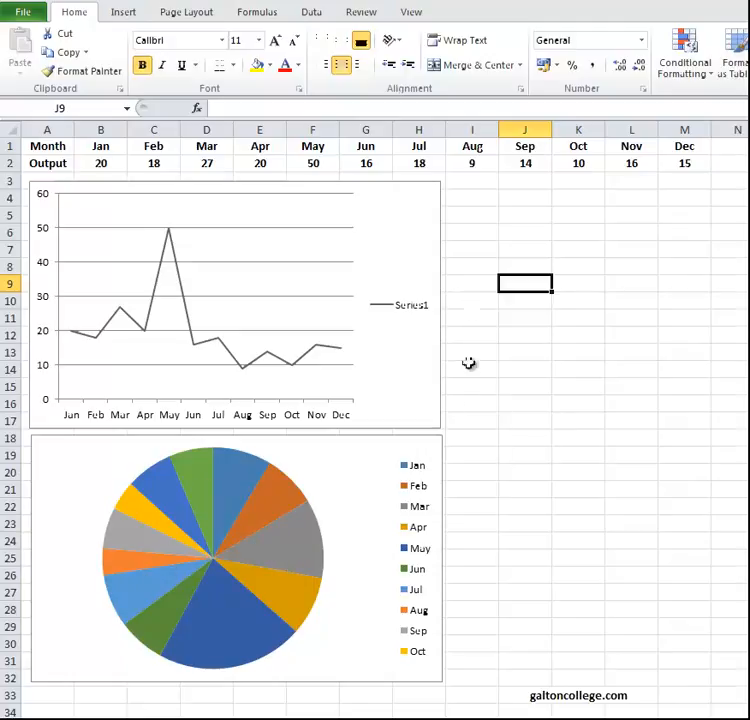
Delete the pie chart below the line chart.
{"action": "left_click", "coordinate": [391, 497]}
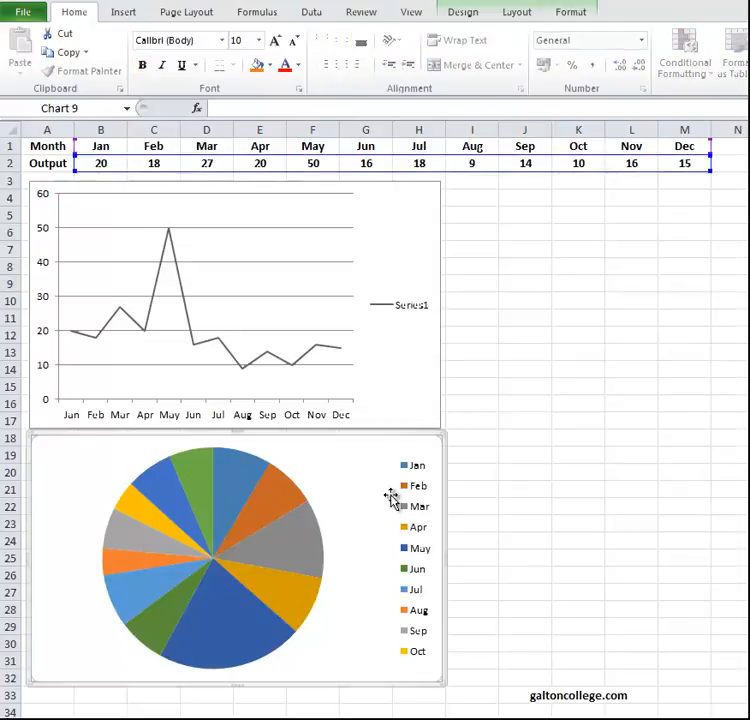
{"action": "key", "text": "Delete"}
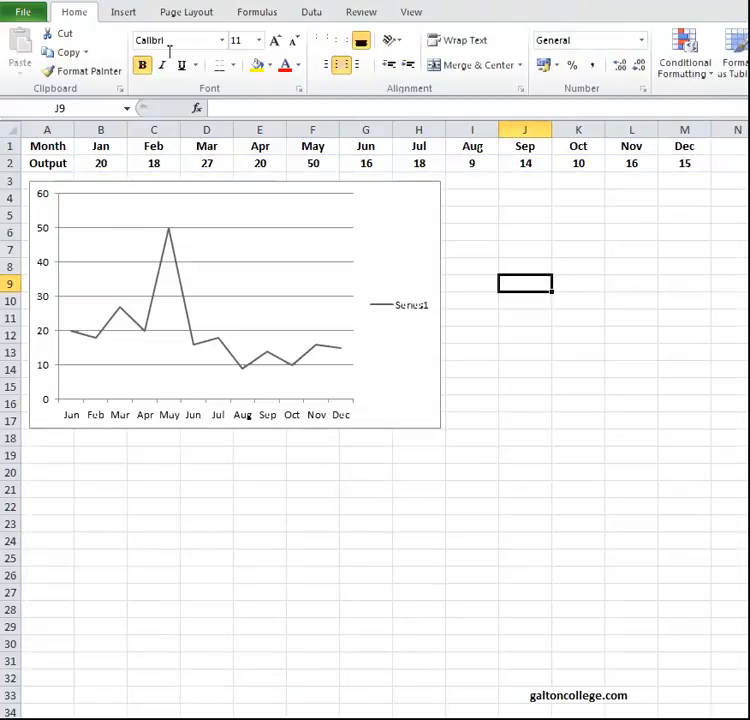
Try inserting a 2-D stacked area chart without selecting any data, and delete it.
{"action": "left_click", "coordinate": [123, 15]}
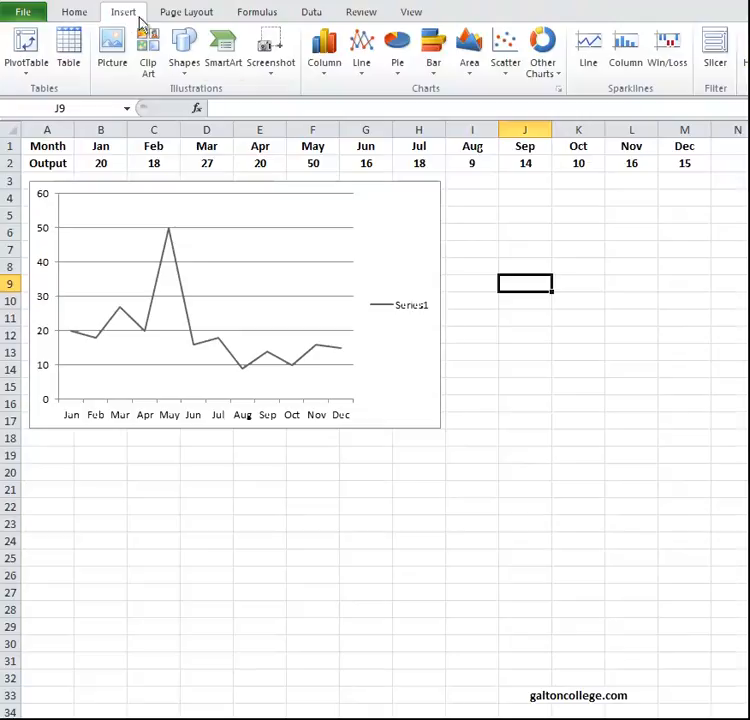
{"action": "left_click", "coordinate": [437, 64]}
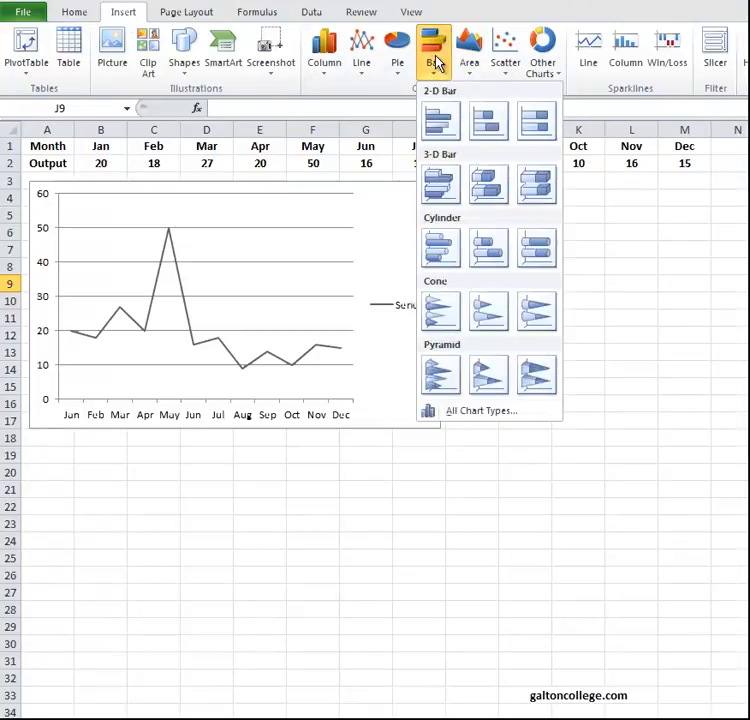
{"action": "left_click", "coordinate": [469, 62]}
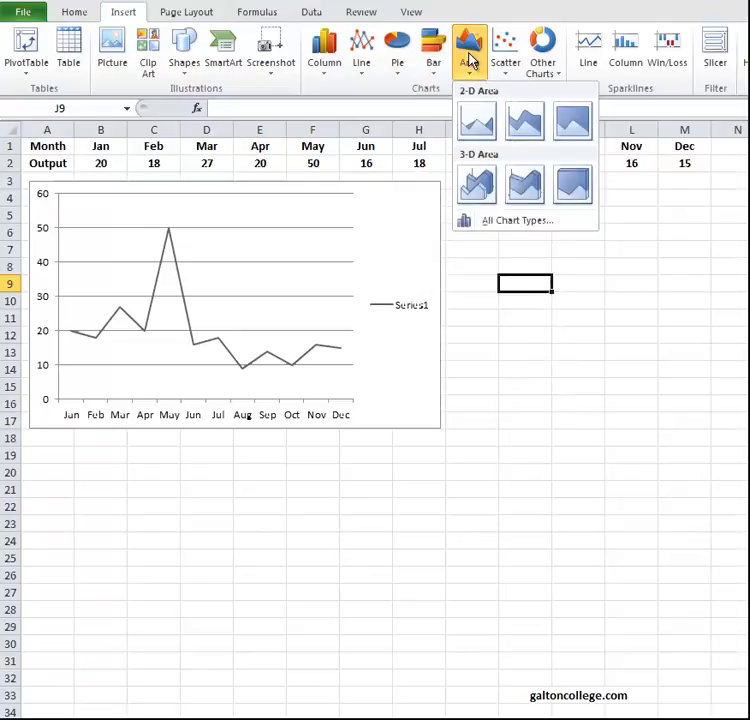
{"action": "left_click", "coordinate": [525, 123]}
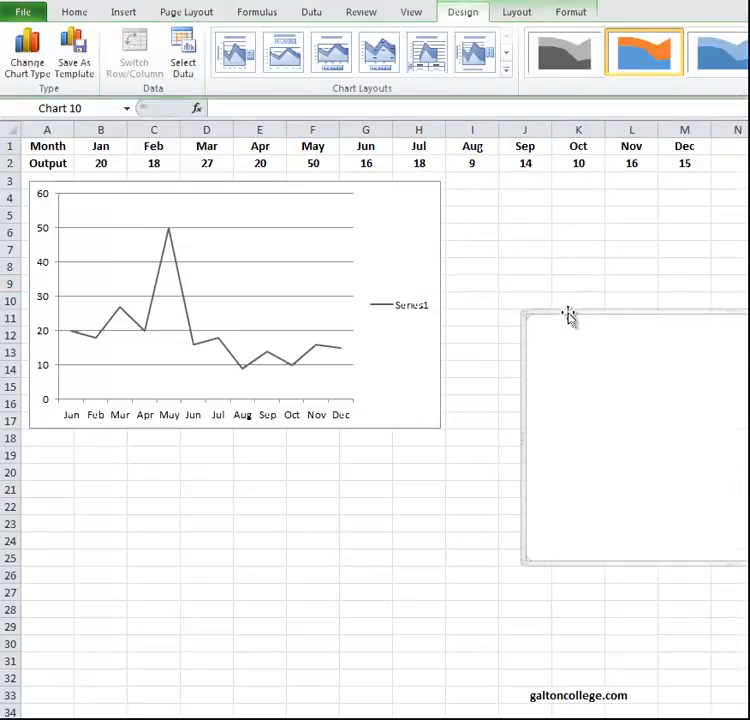
{"action": "key", "text": "Delete"}
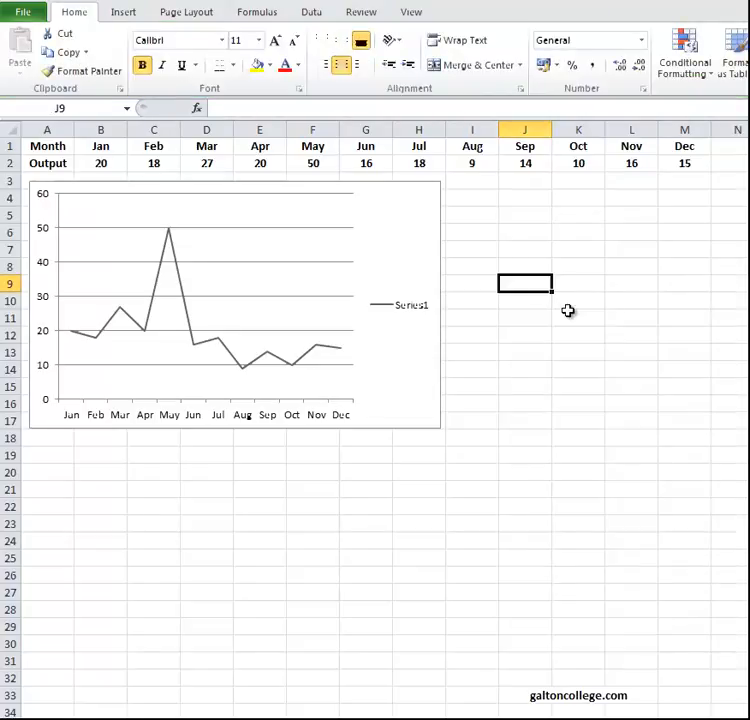
Try inserting an exploded doughnut chart without selecting any data, and delete it.
{"action": "left_click", "coordinate": [123, 16]}
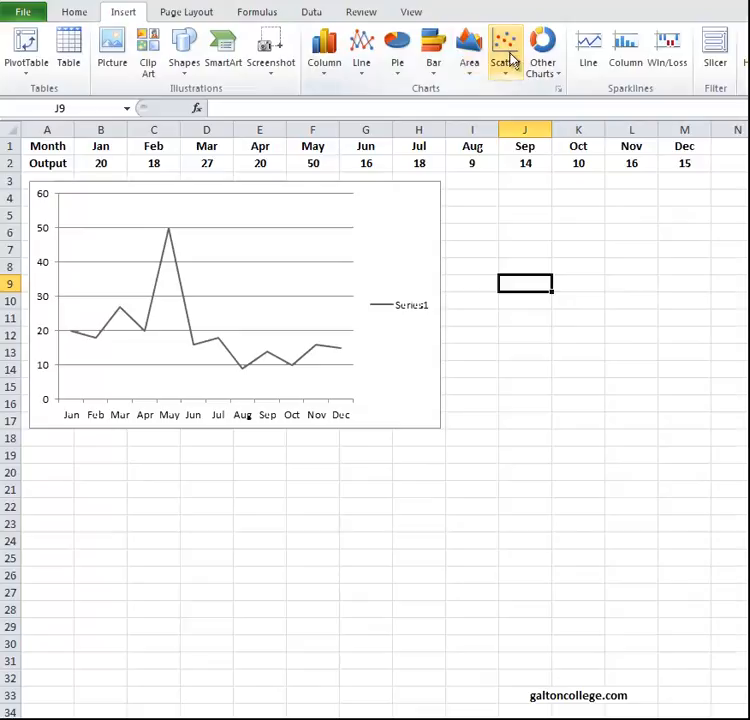
{"action": "left_click", "coordinate": [544, 60]}
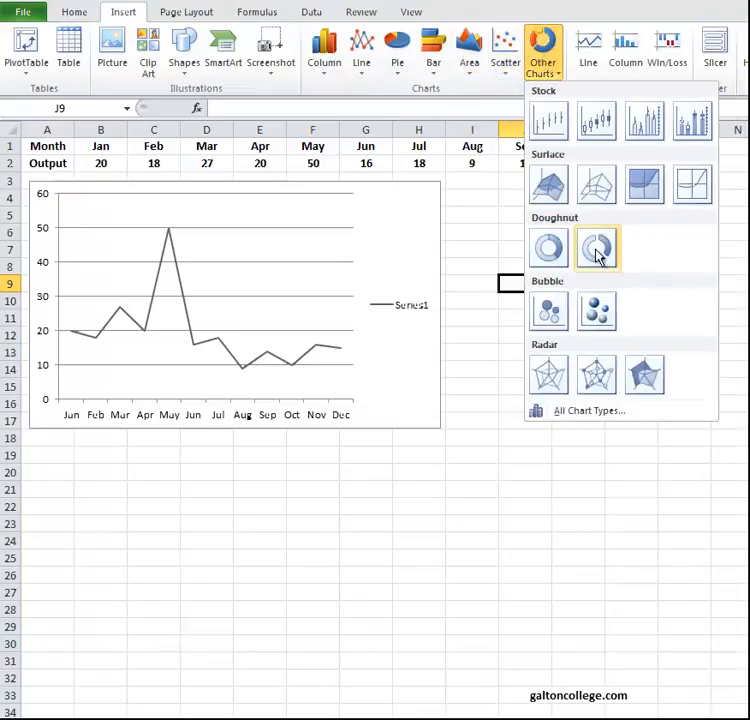
{"action": "left_click", "coordinate": [597, 255]}
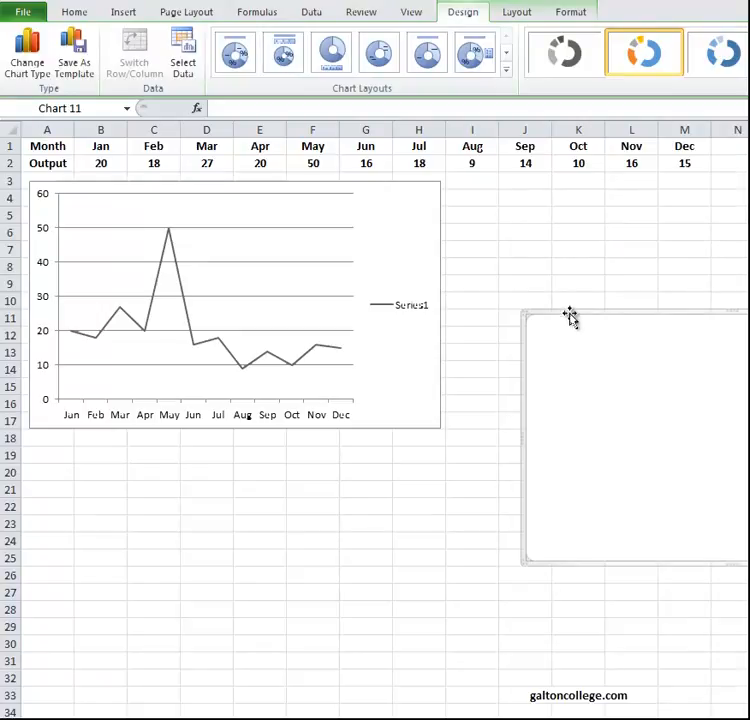
{"action": "key", "text": "Delete"}
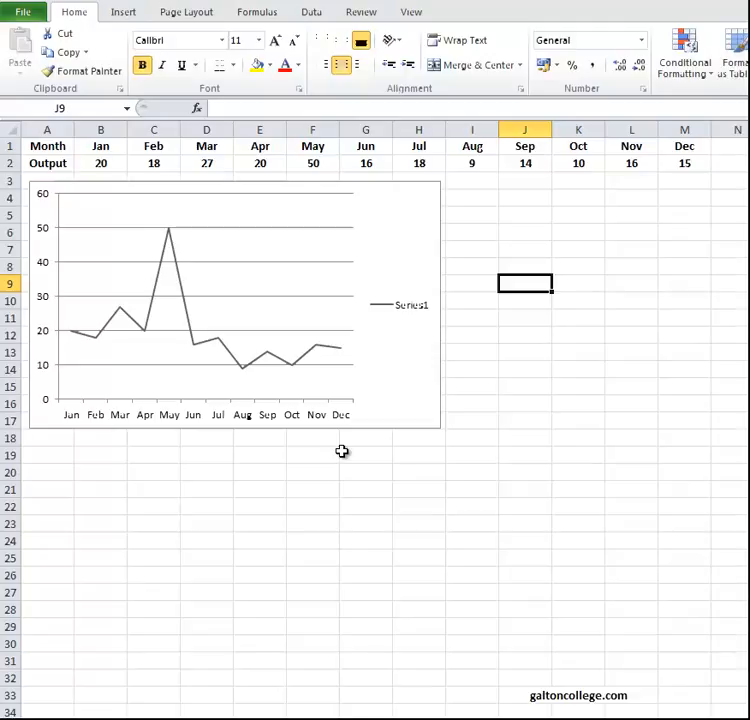
{"action": "left_click", "coordinate": [380, 379]}
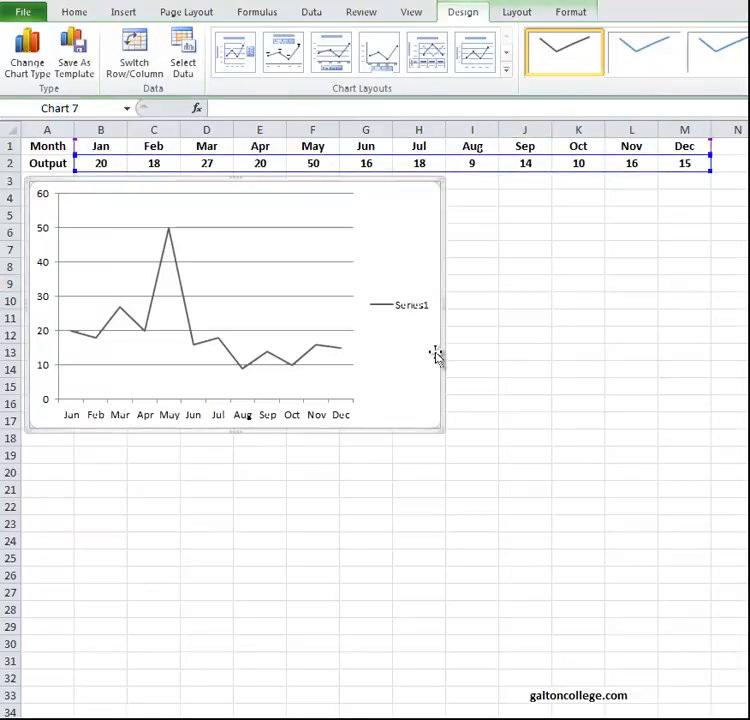
{"action": "right_click", "coordinate": [442, 351]}
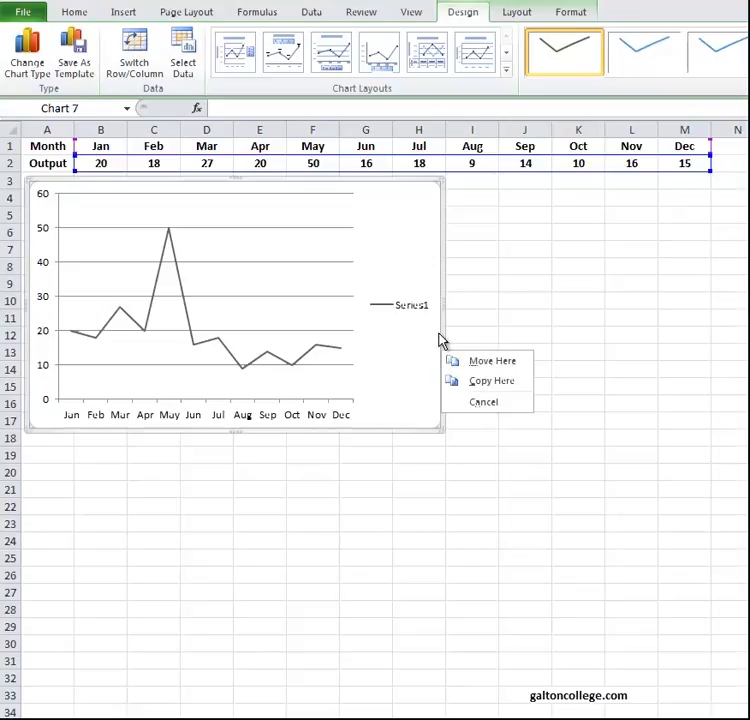
{"action": "right_click", "coordinate": [442, 333]}
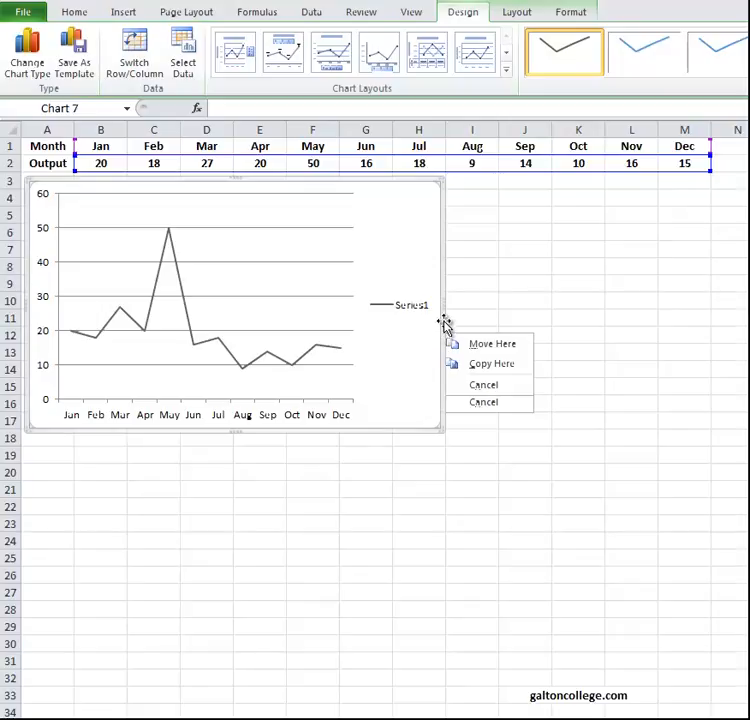
{"action": "right_click", "coordinate": [445, 323]}
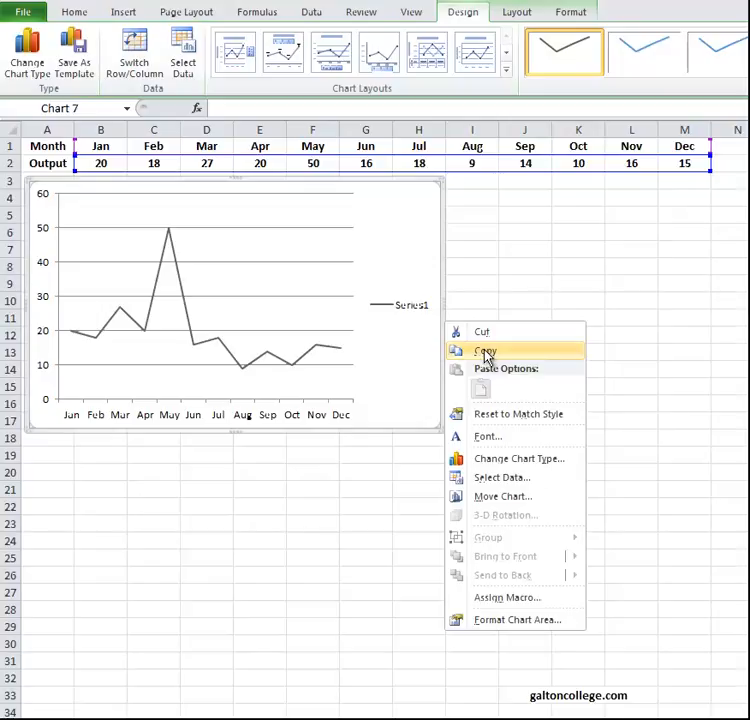
{"action": "left_click", "coordinate": [369, 487]}
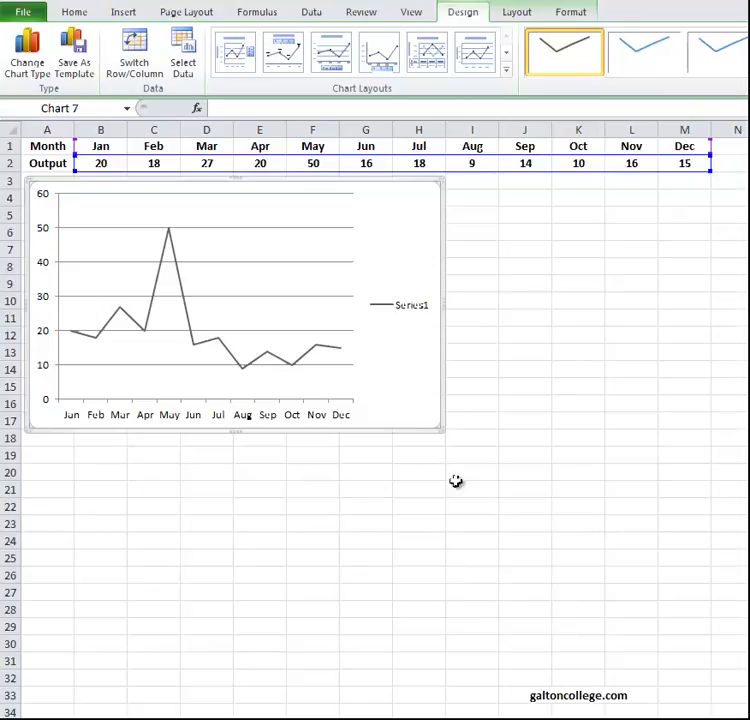